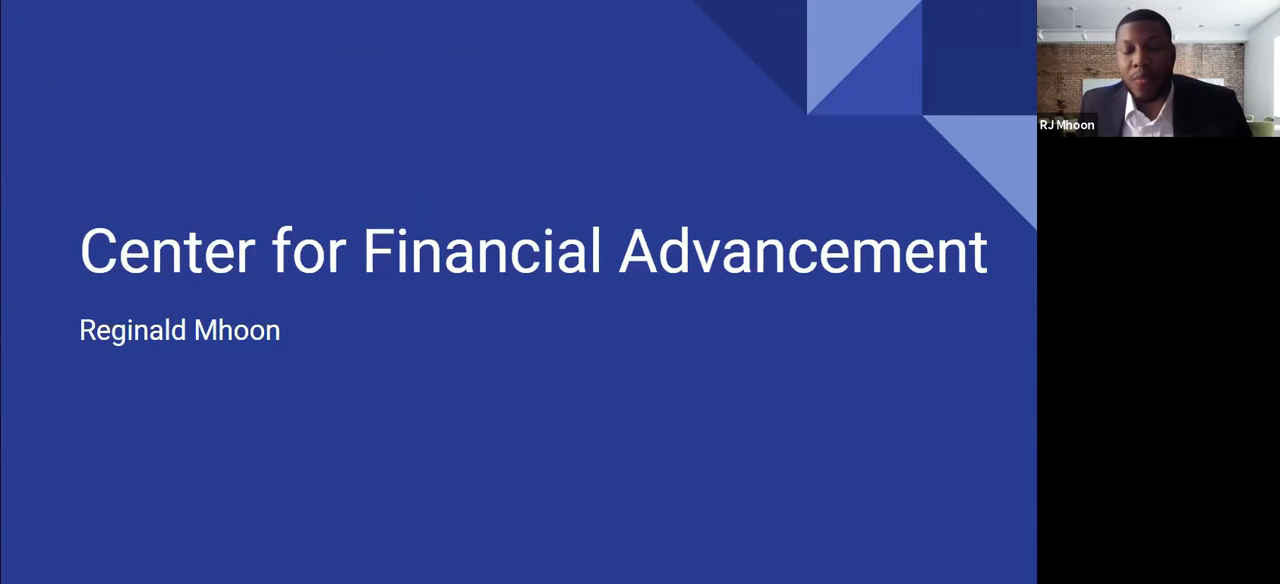
click(676, 376)
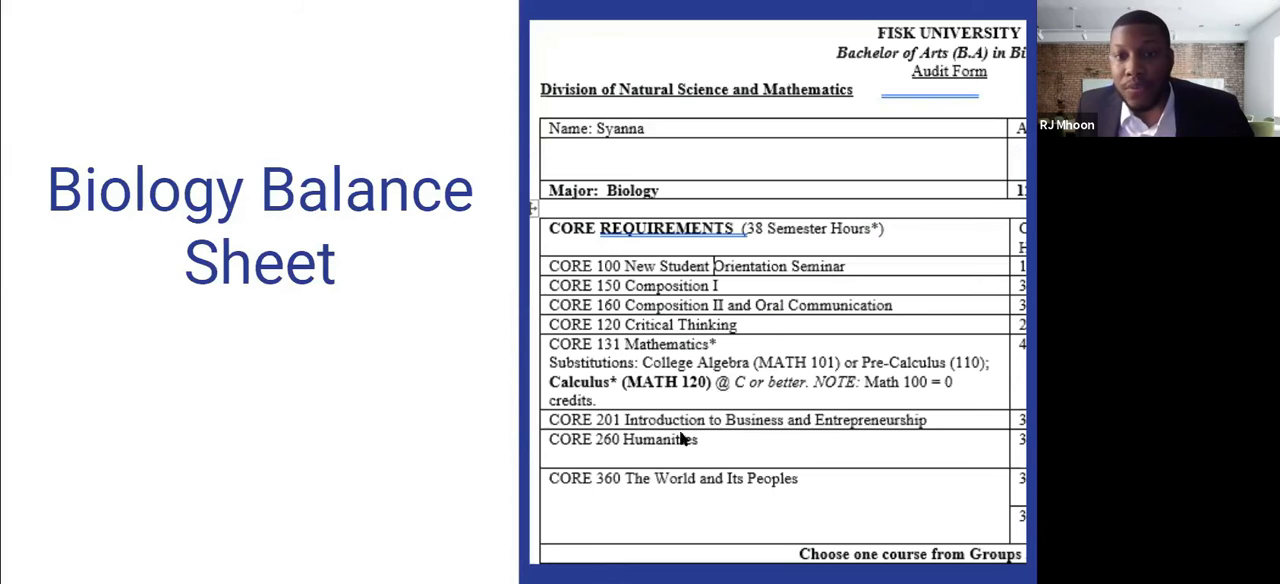
click(683, 428)
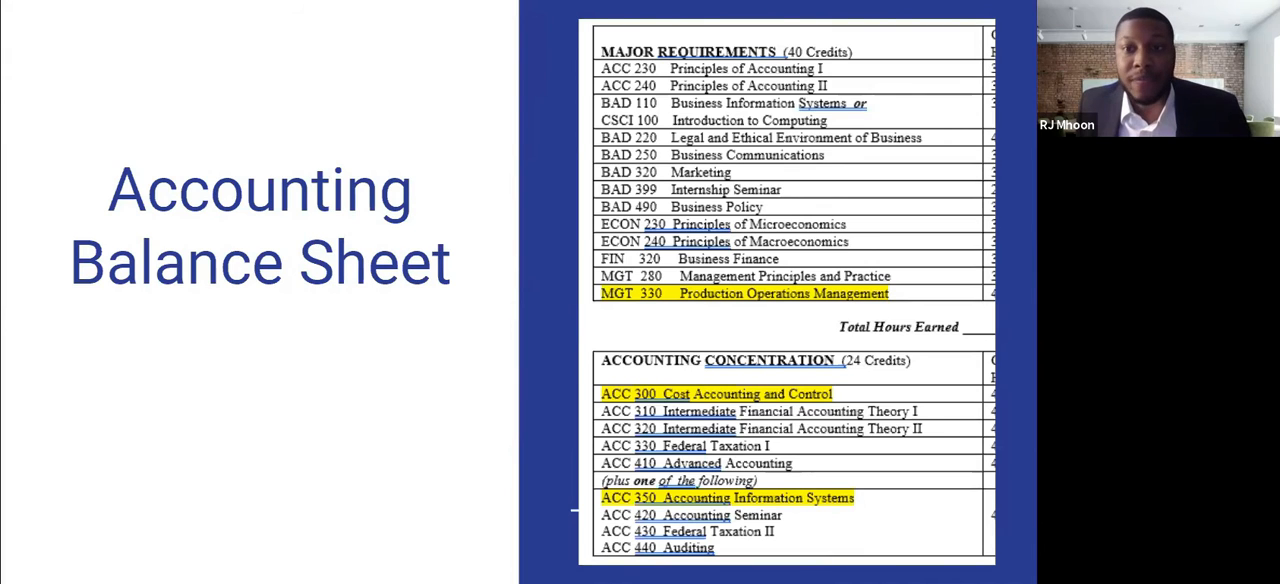
click(734, 281)
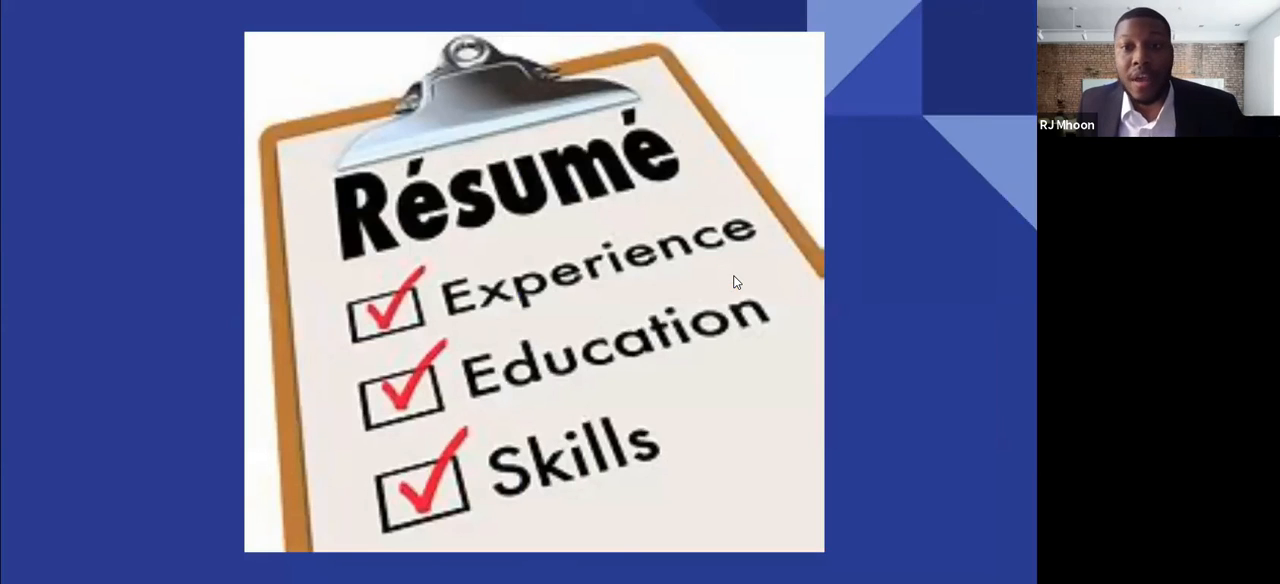